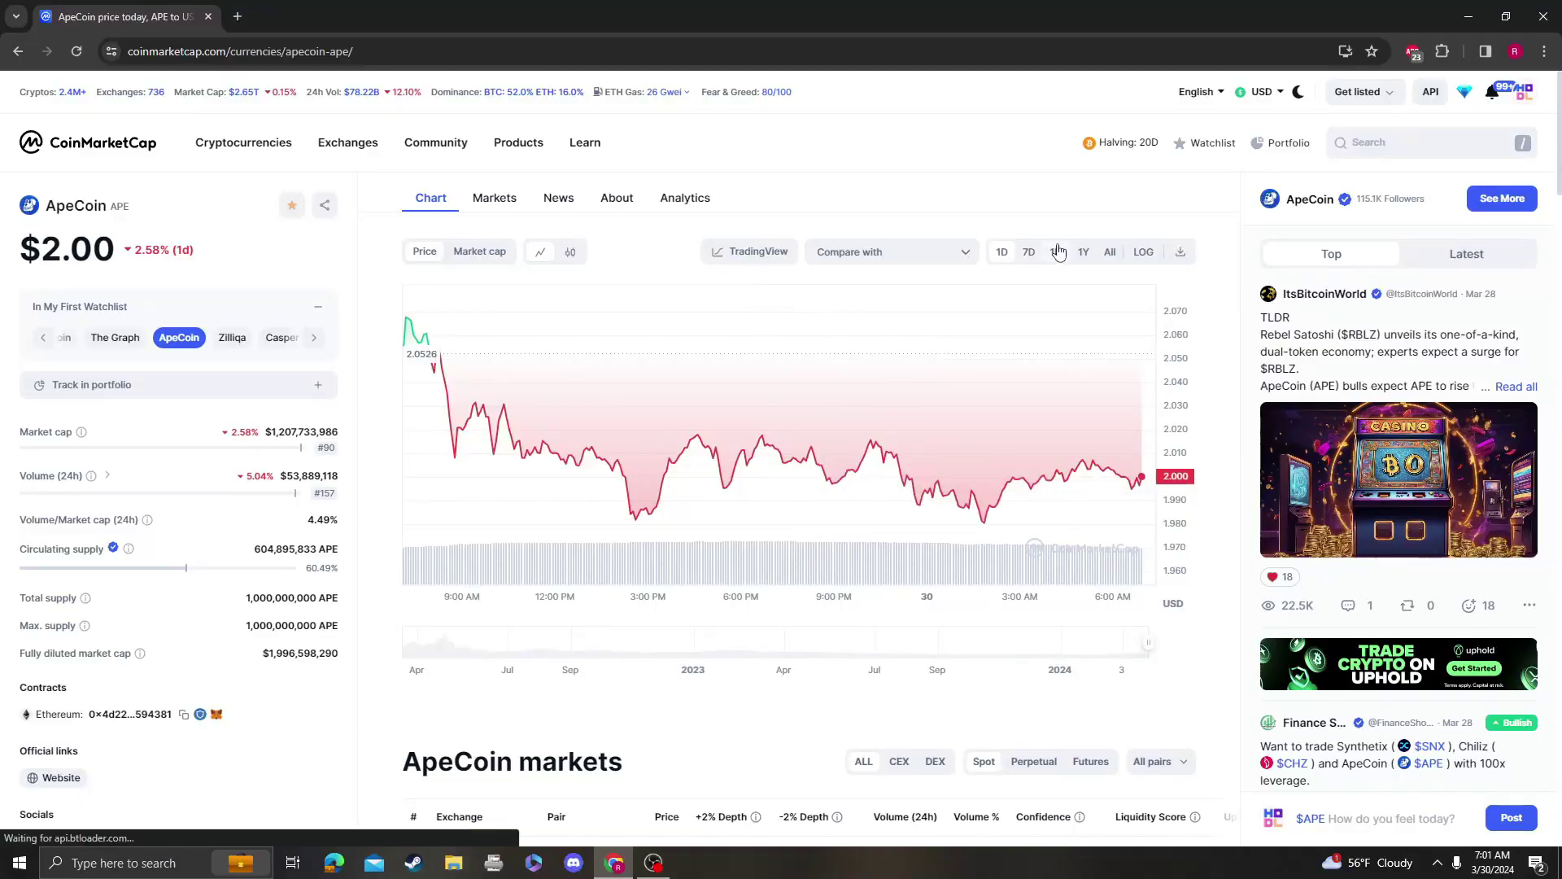
- Switch the ApeCoin price chart to the 'All' range to show its full history
click(1110, 252)
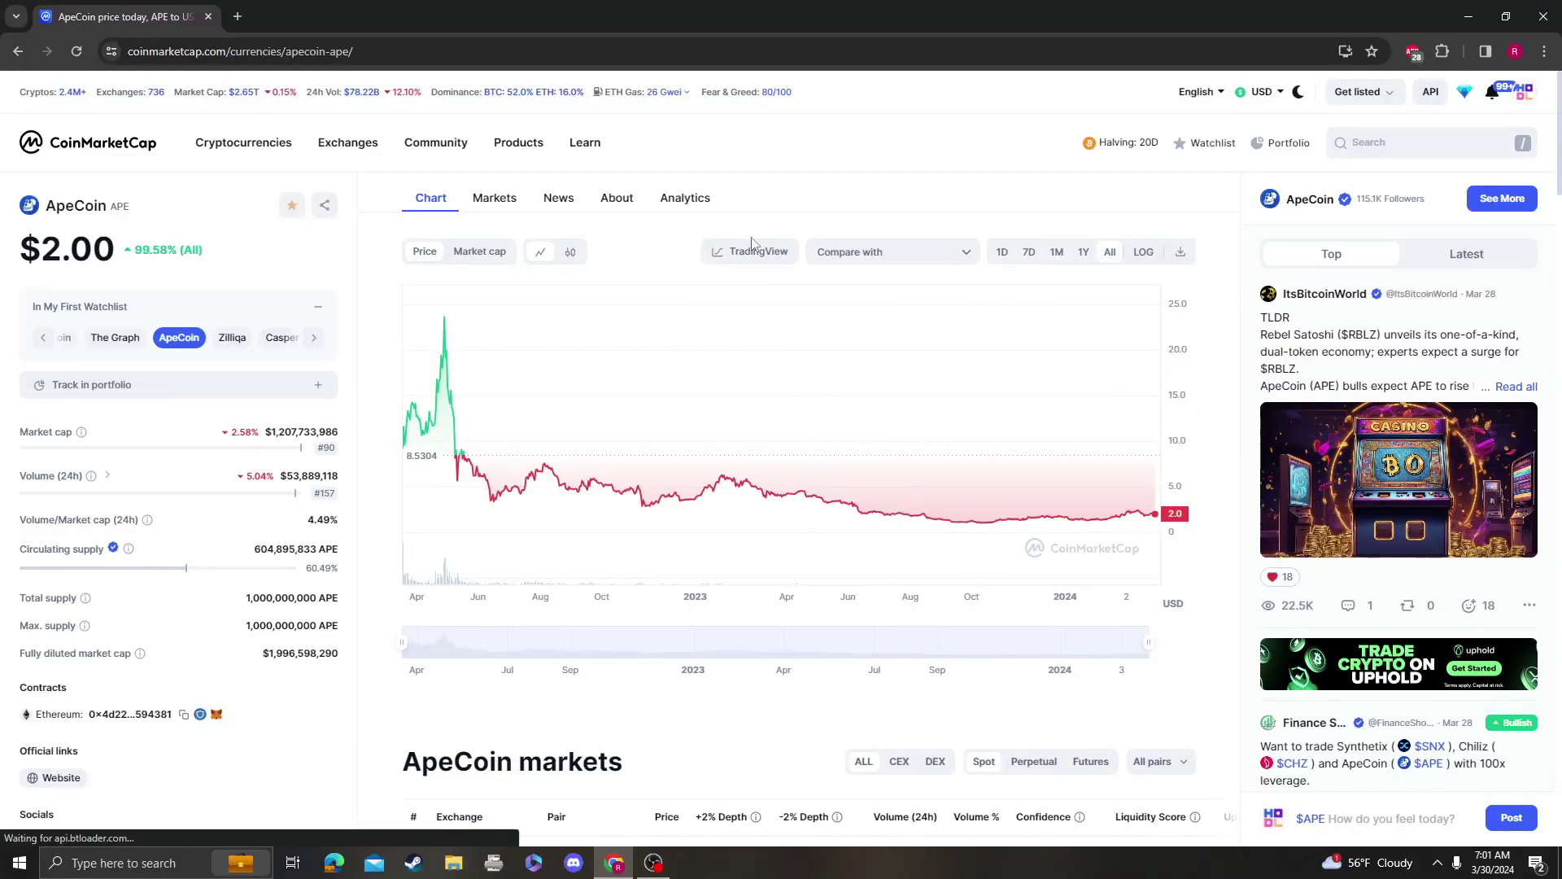
- Open the APE/USDT TradingView chart and switch its price scale to Logarithmic
click(769, 257)
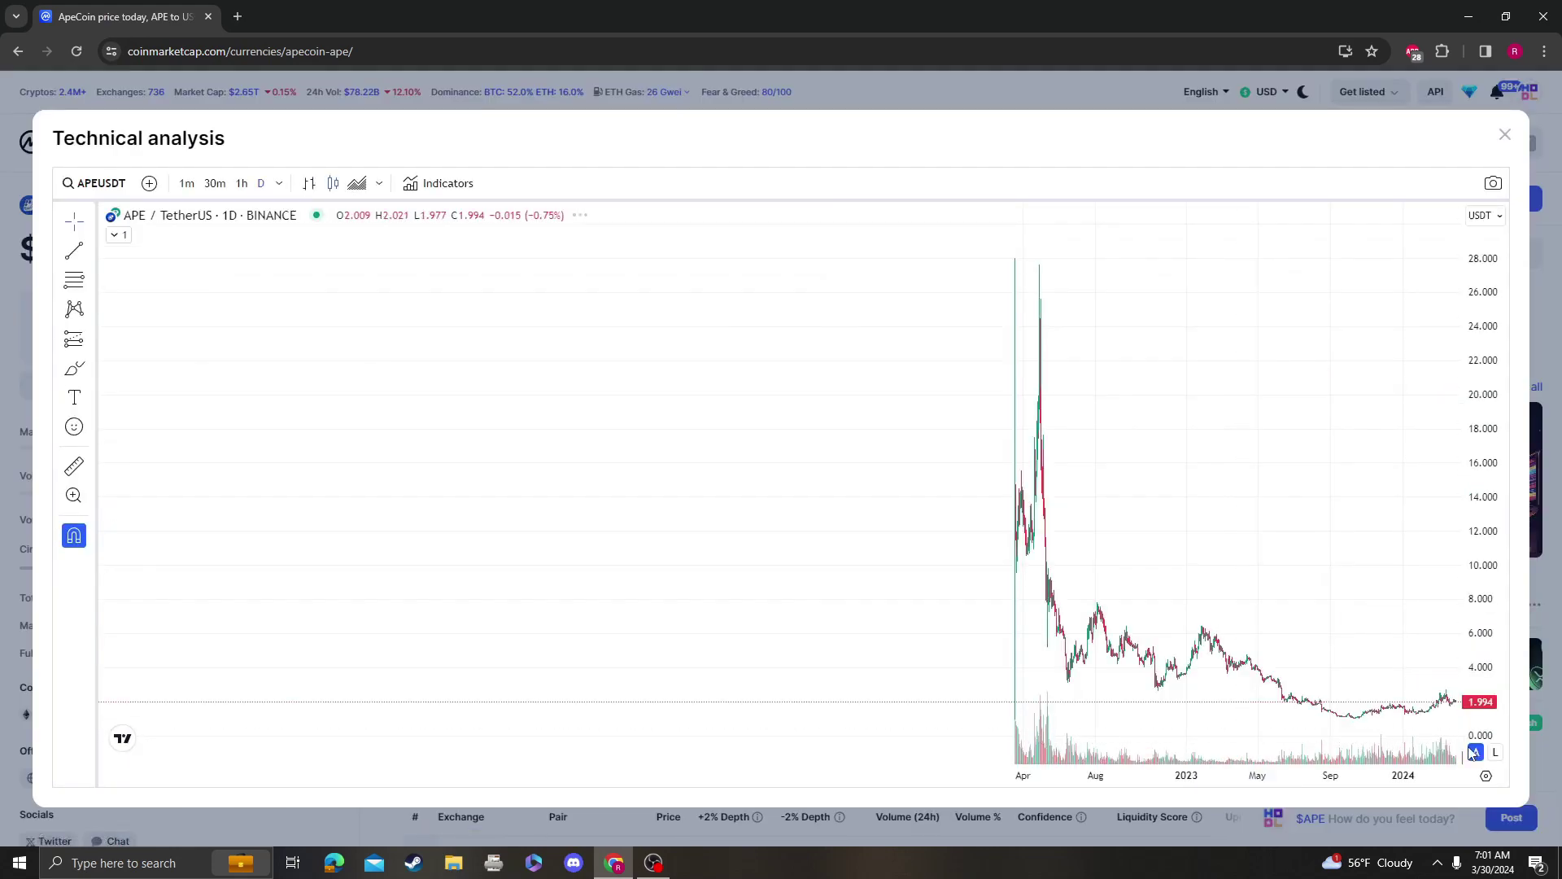
right_click(1475, 754)
text(RS)
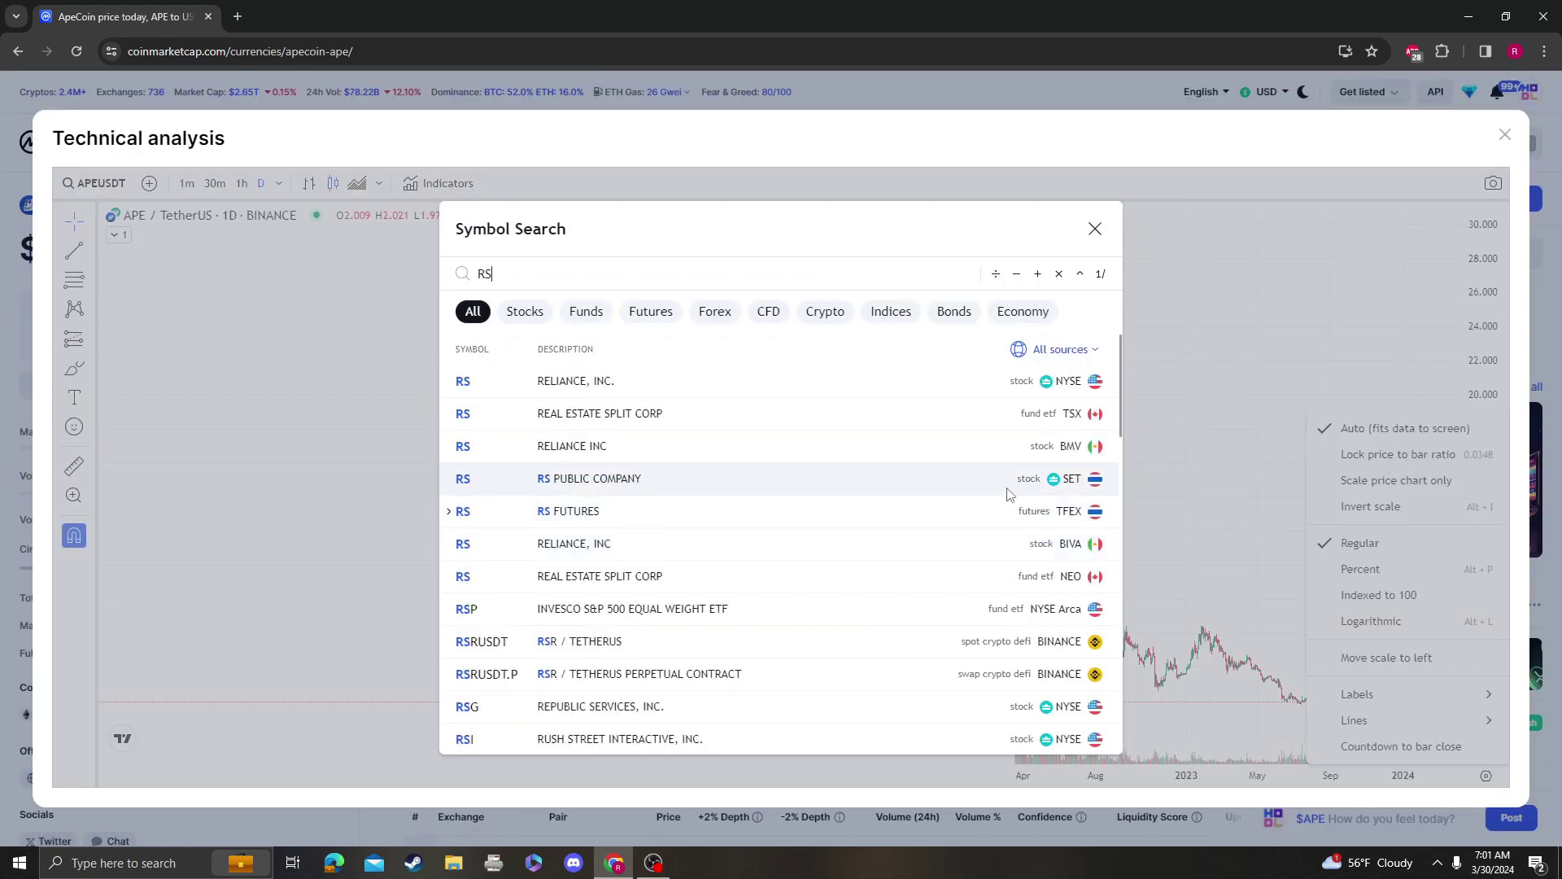
text(I)
click(1094, 229)
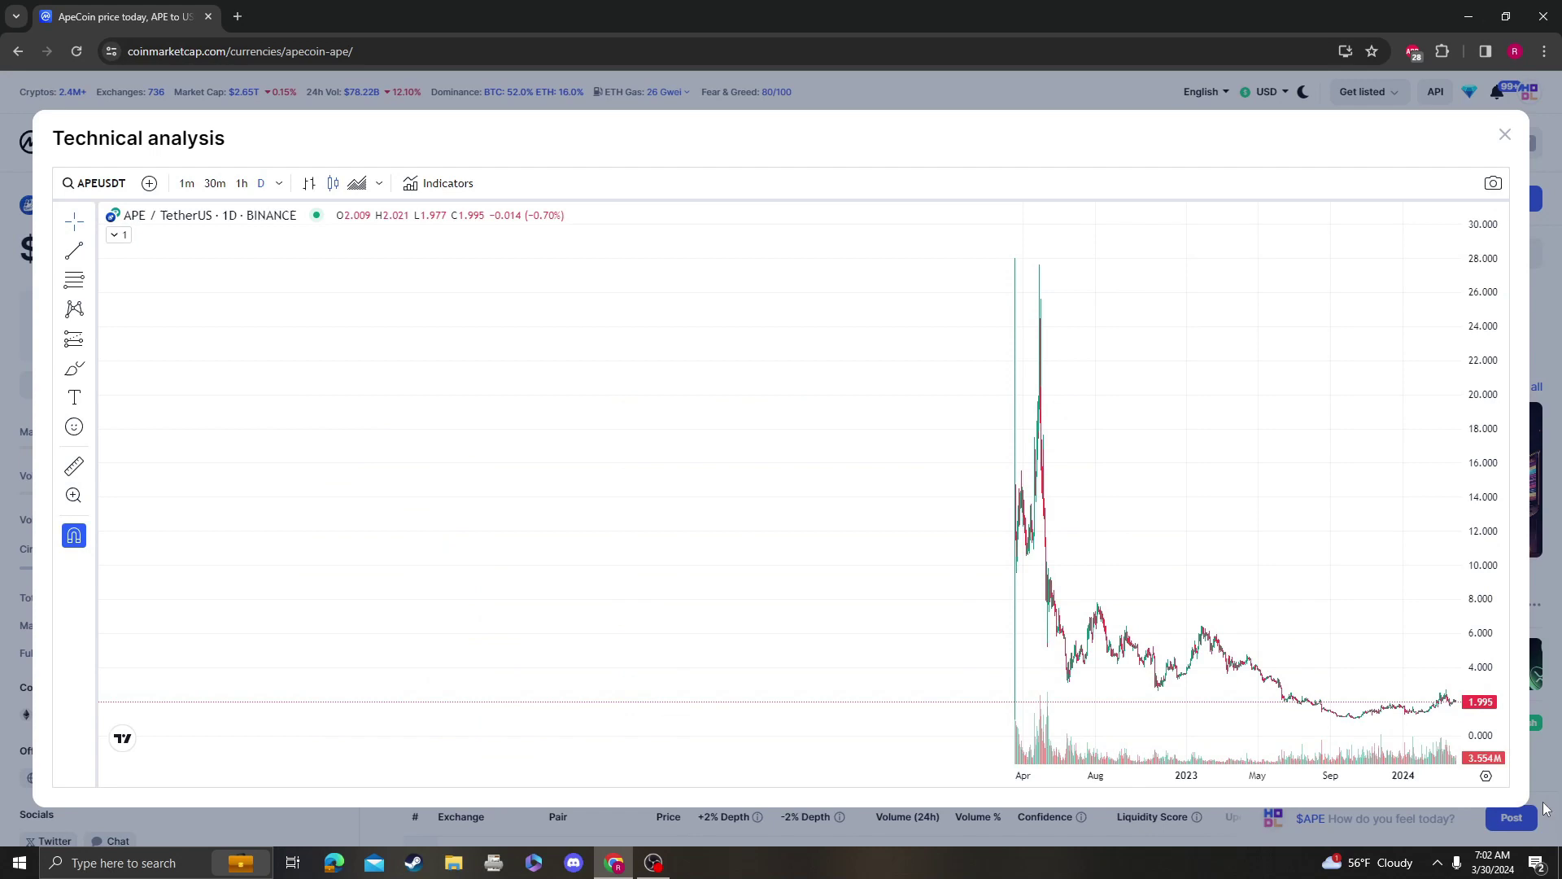
click(1485, 774)
click(1389, 632)
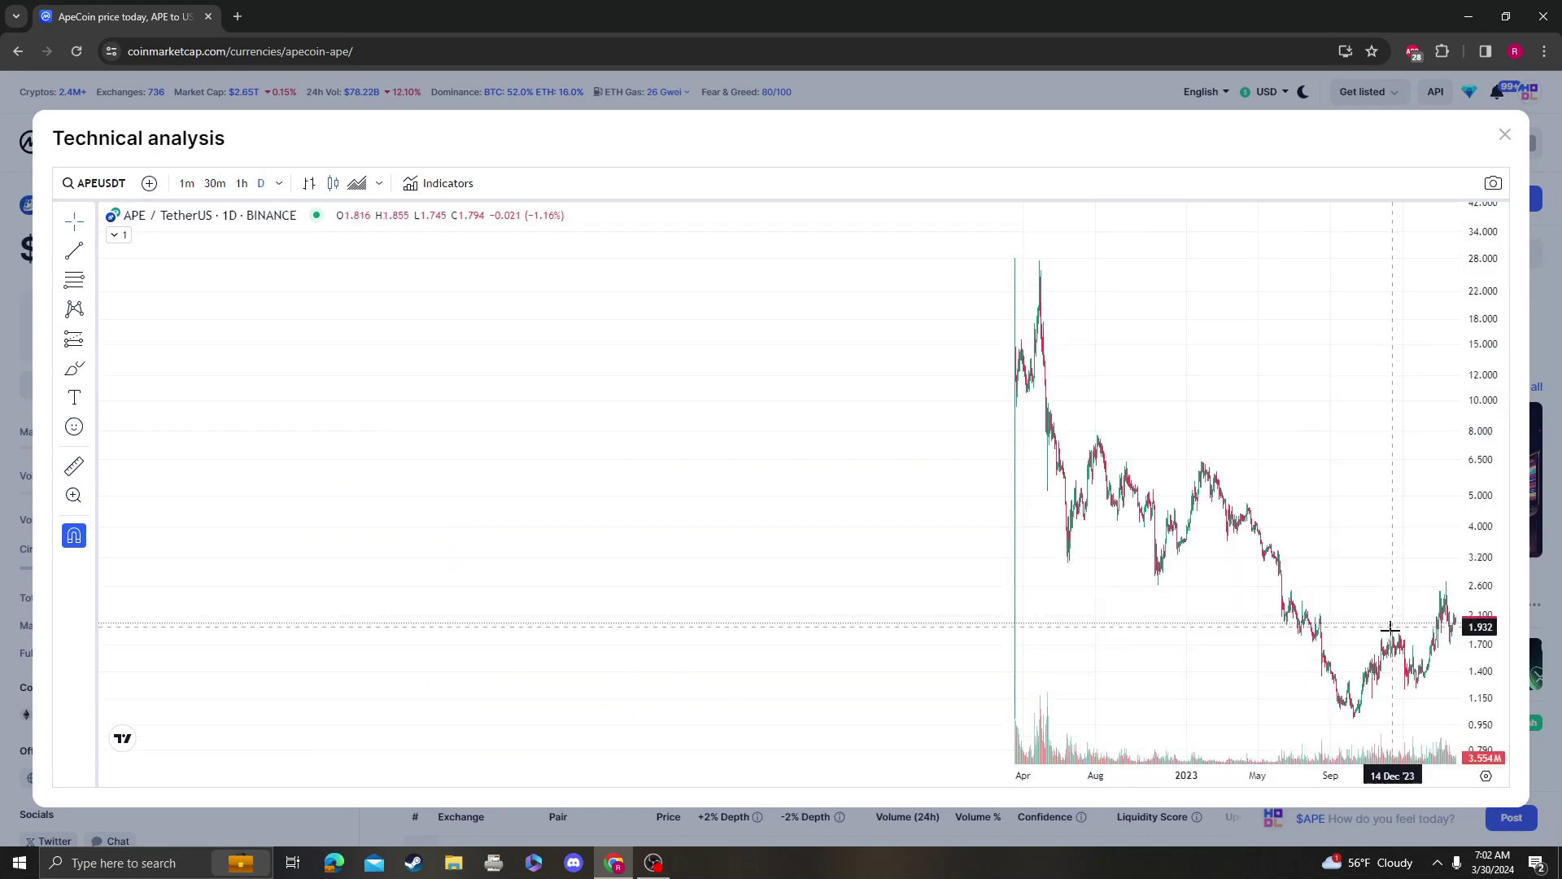
drag(1389, 632, 1008, 471)
- Add the Relative Strength Index and Stochastic RSI indicators to the chart
click(447, 184)
text(rs)
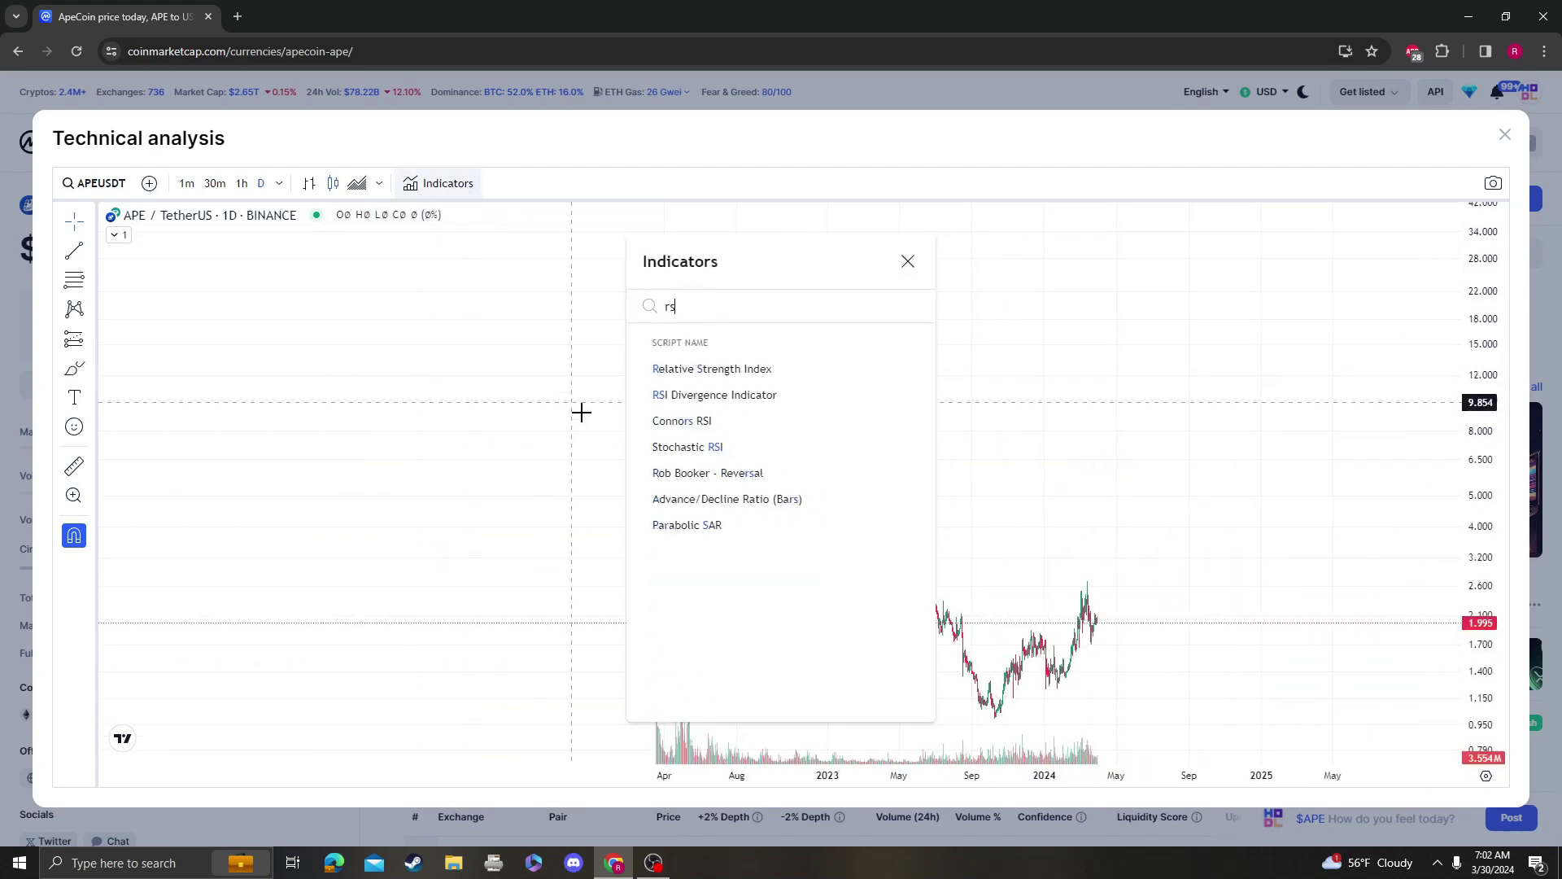
text(i)
click(720, 370)
click(757, 447)
drag(1074, 333, 995, 334)
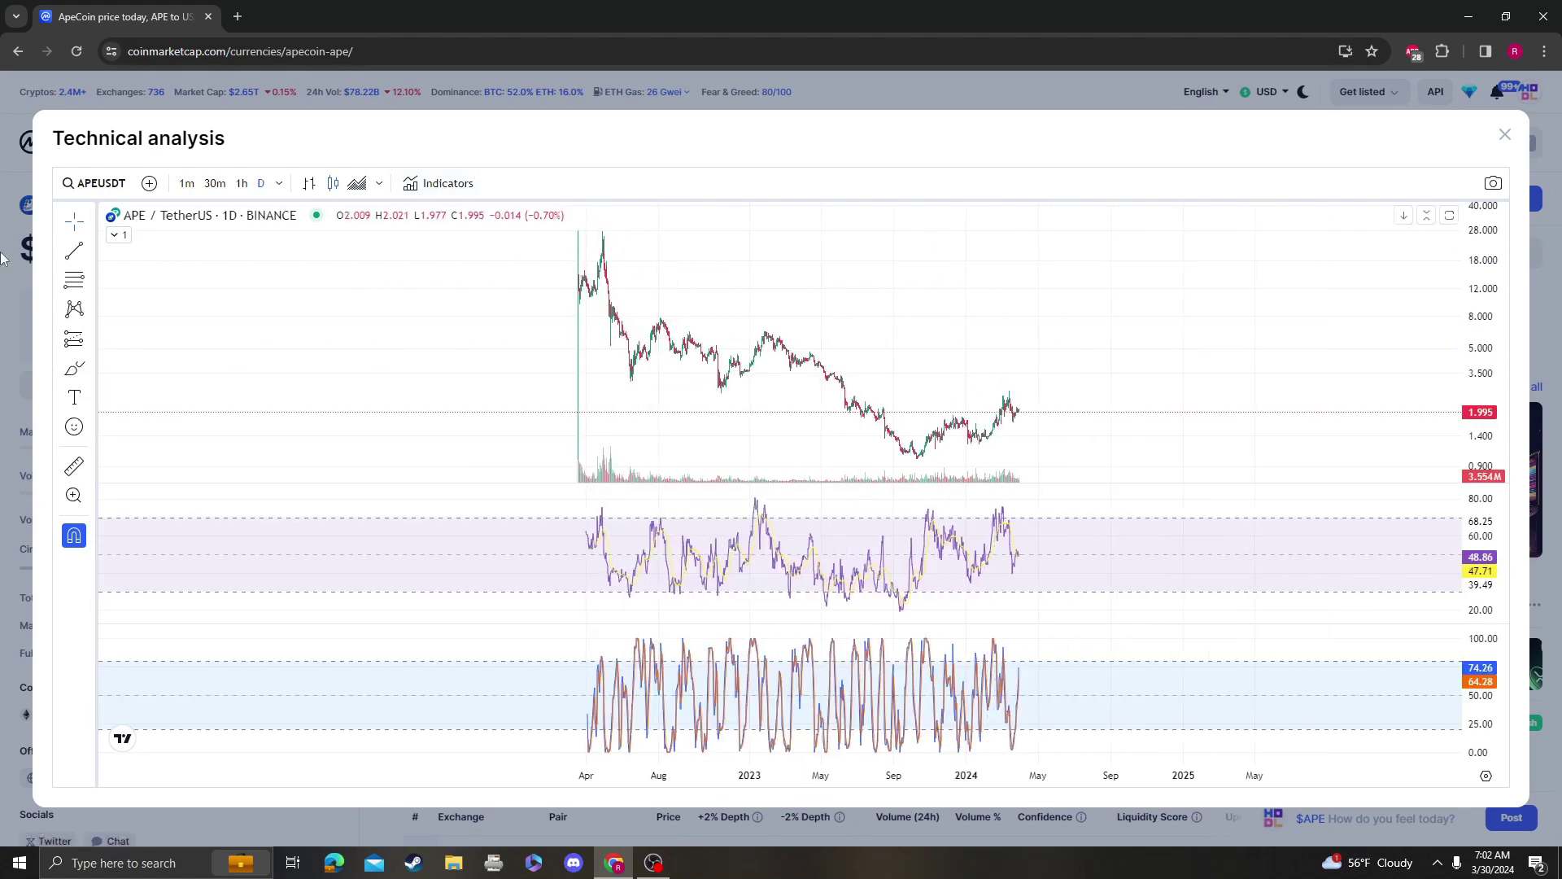
- Anchor a Fib Retracement at the 27.835 all-time high and end it at 1.010 on the right
click(306, 230)
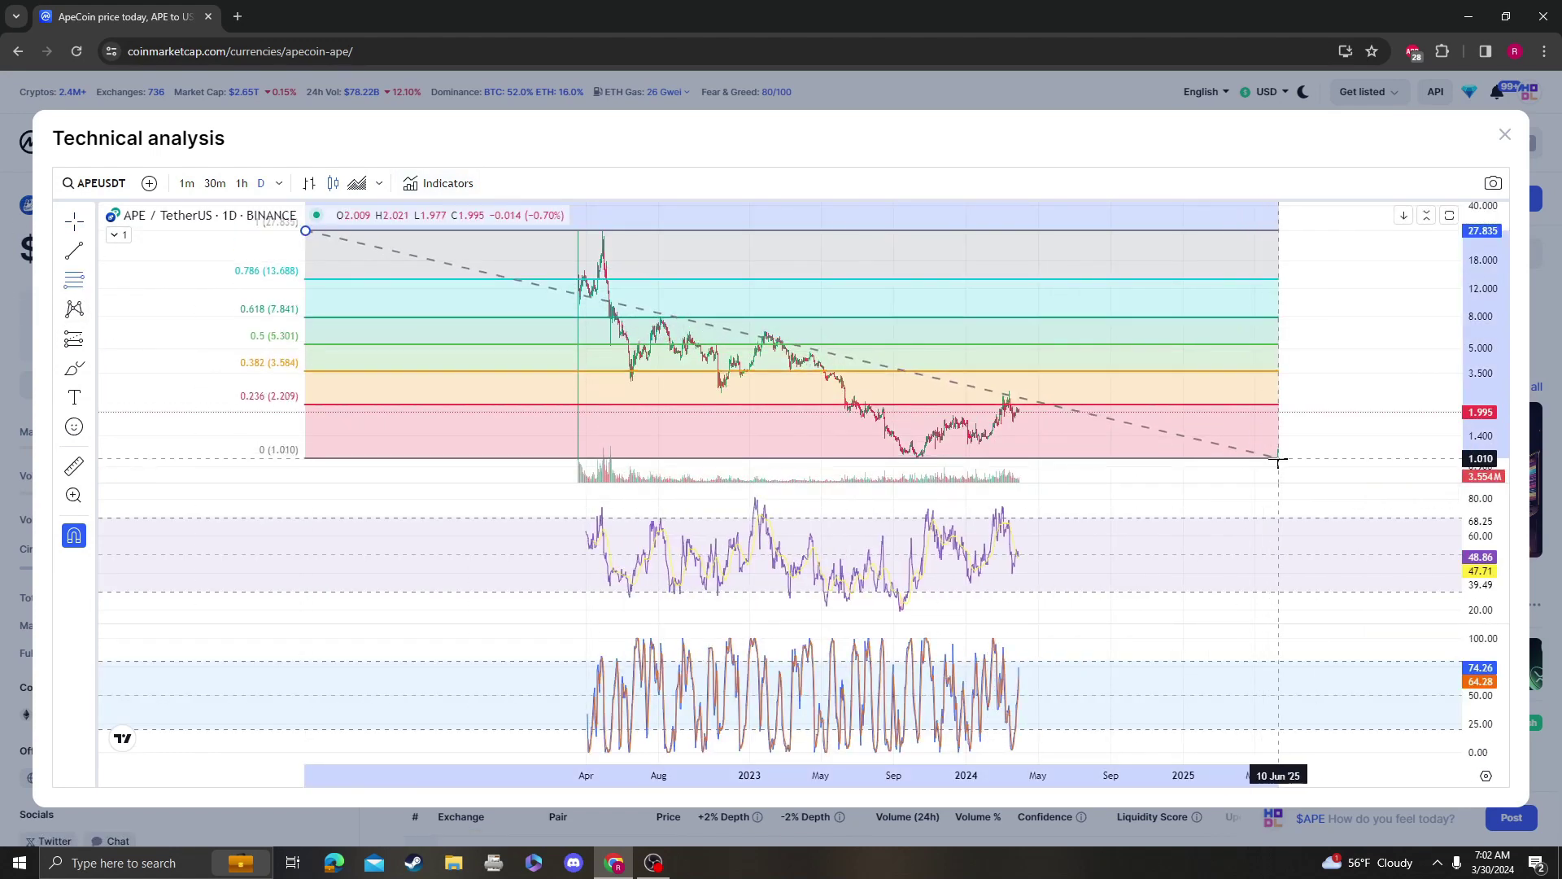
click(1277, 459)
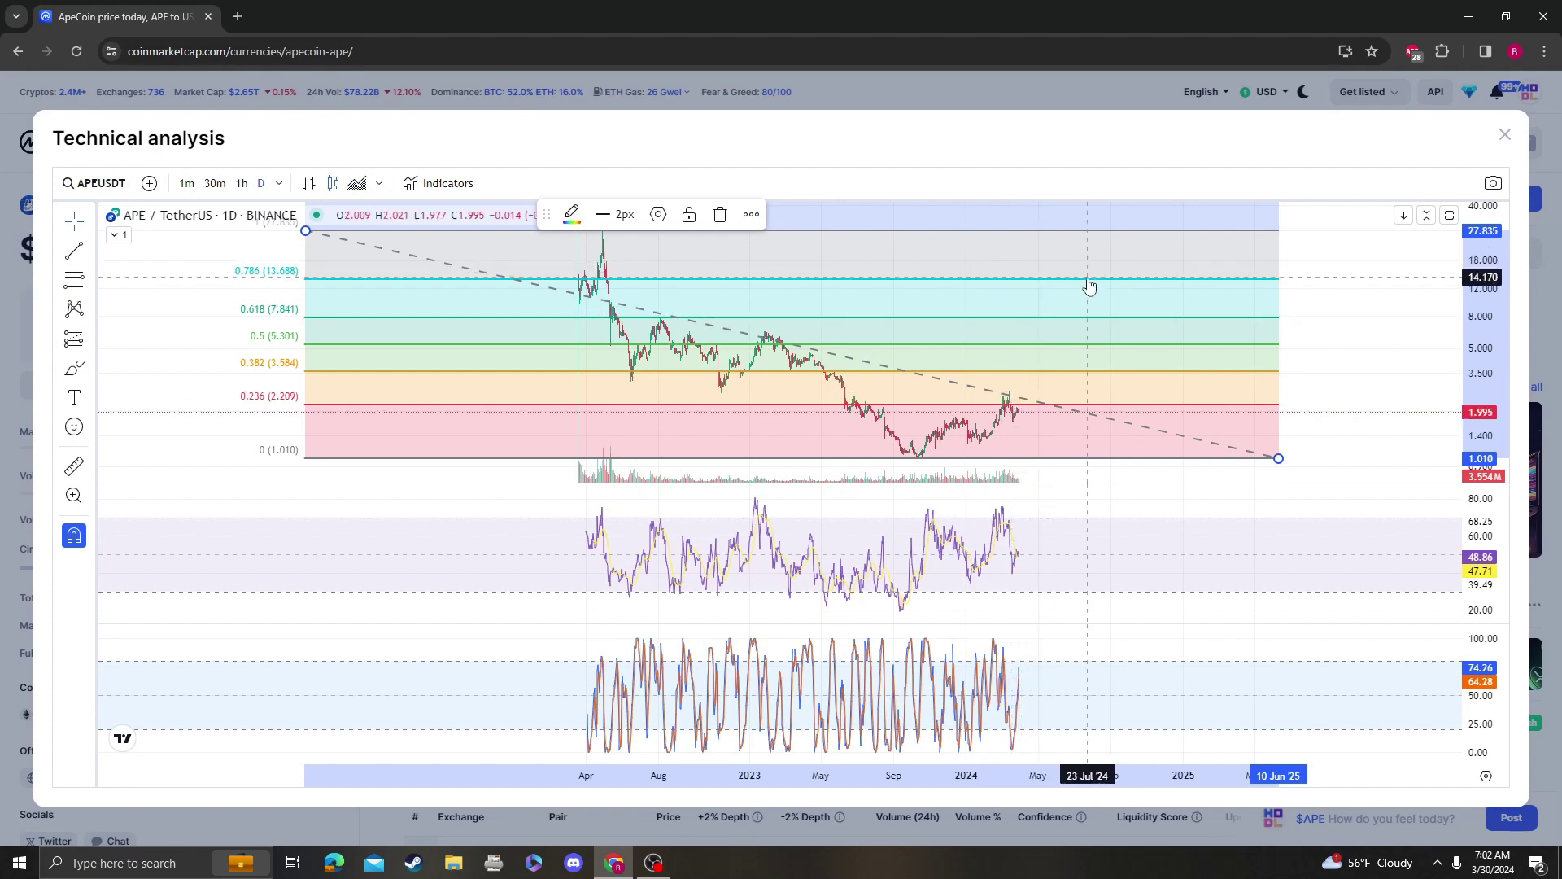
drag(1332, 281, 1041, 401)
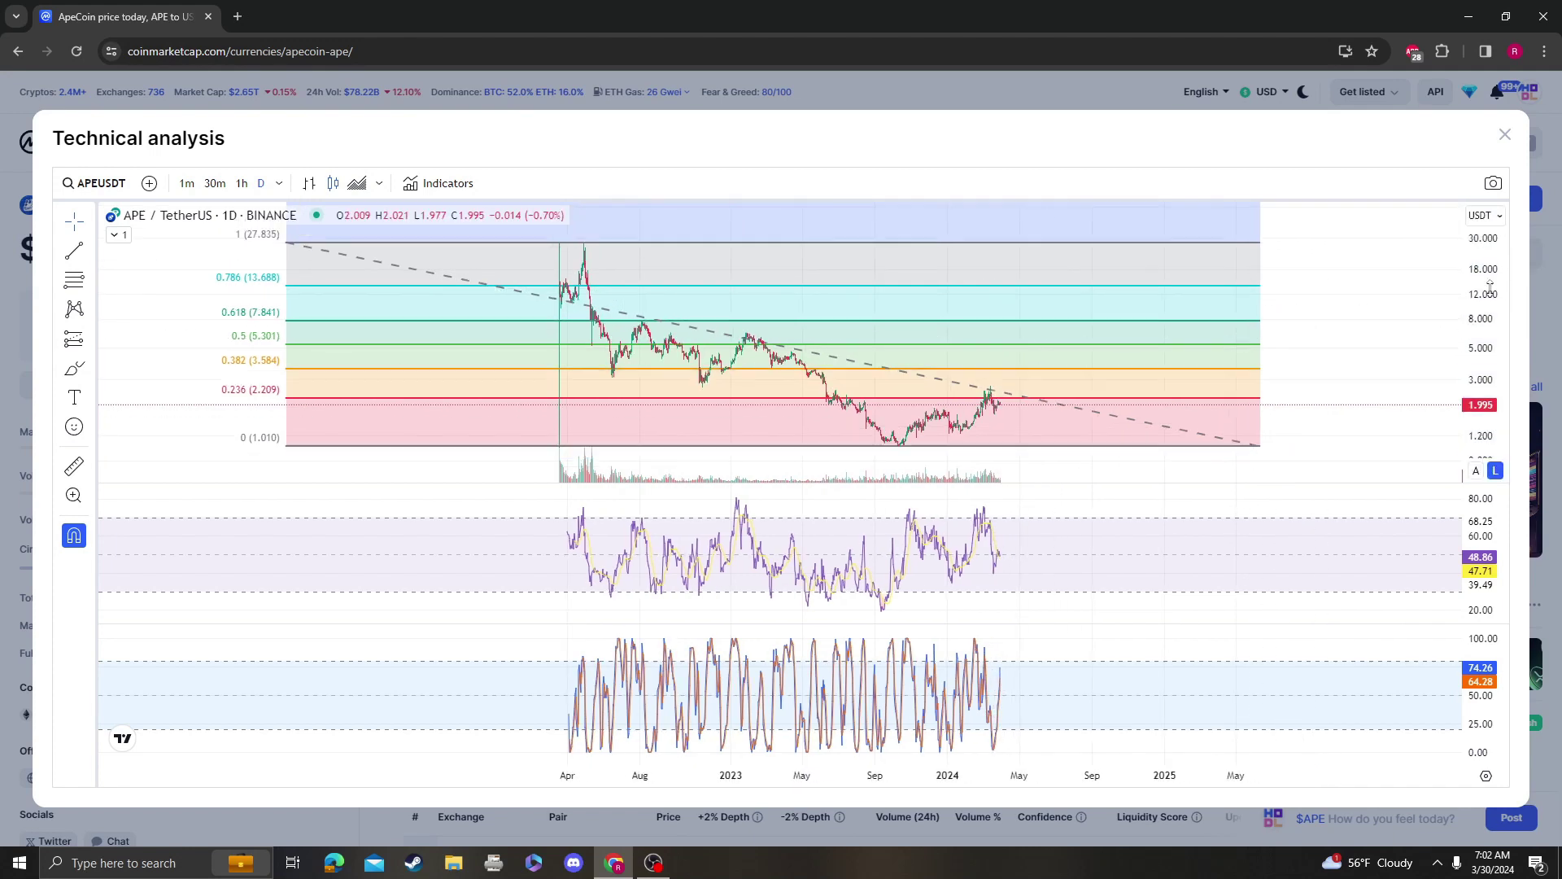
drag(1318, 306, 1326, 320)
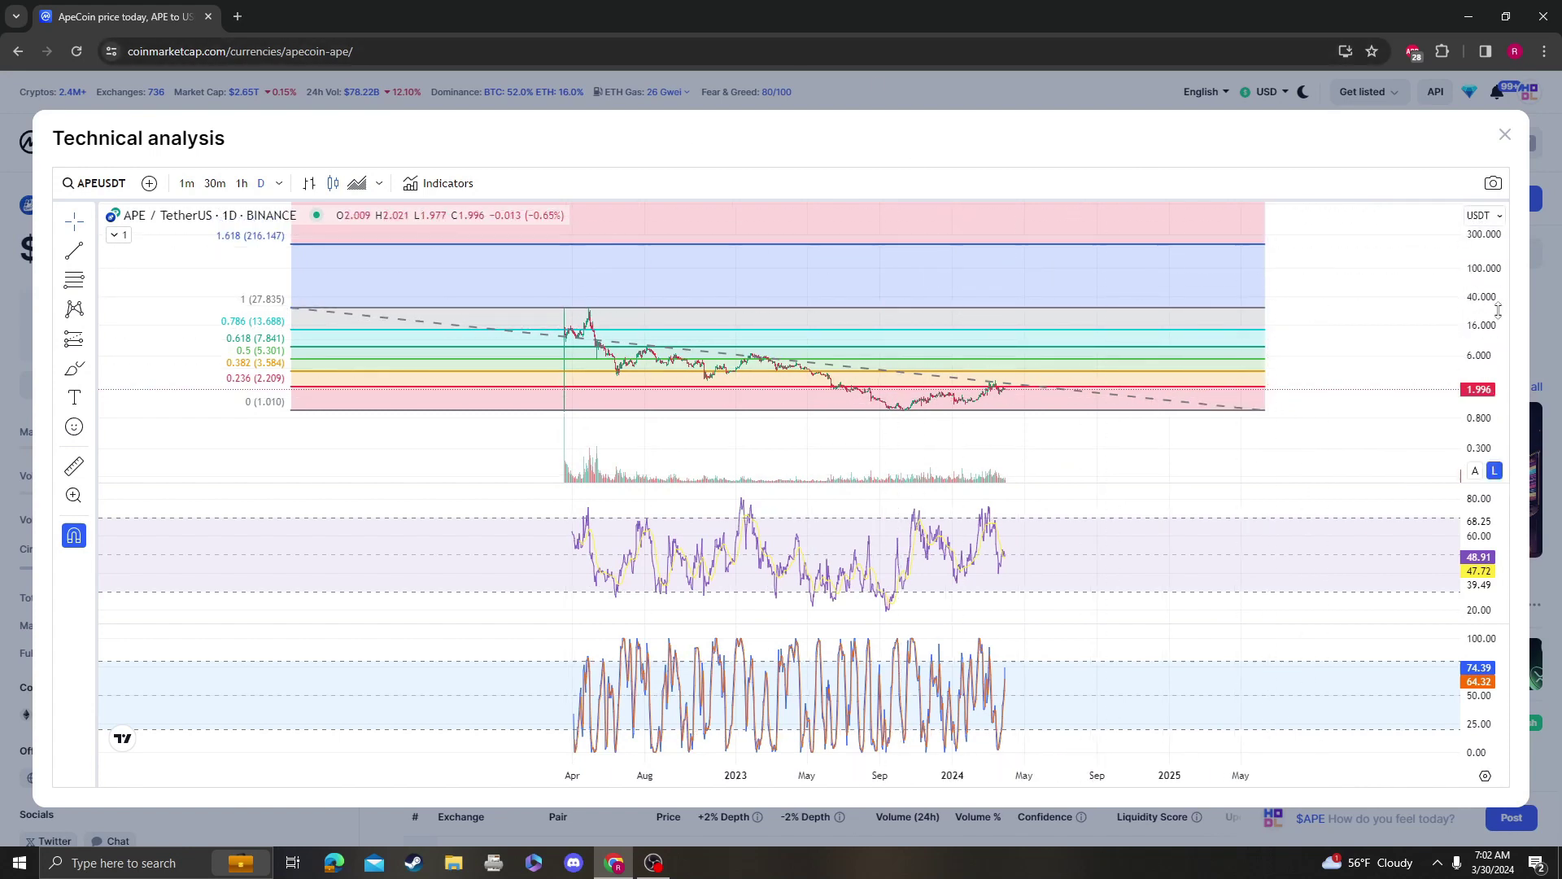
mouse_move(1499, 310)
mouse_down()
mouse_move(1500, 364)
mouse_move(1388, 324)
mouse_move(1335, 340)
mouse_up()
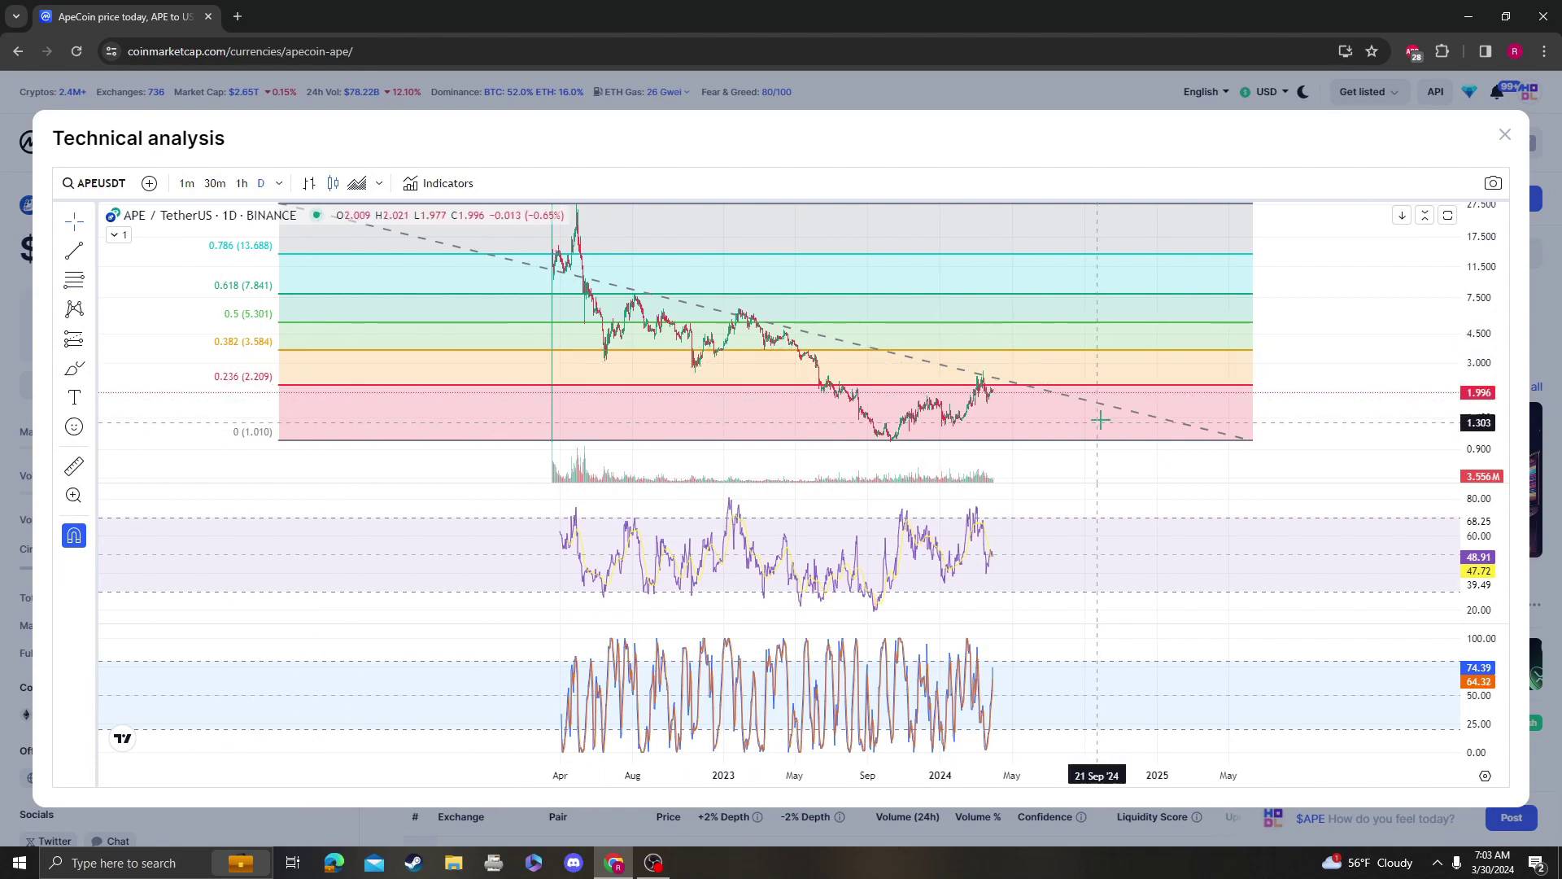
- Delete the old Fib, draw and delete one from 1.003 to 2.729, then exit Technical analysis
click(1248, 440)
key(Delete)
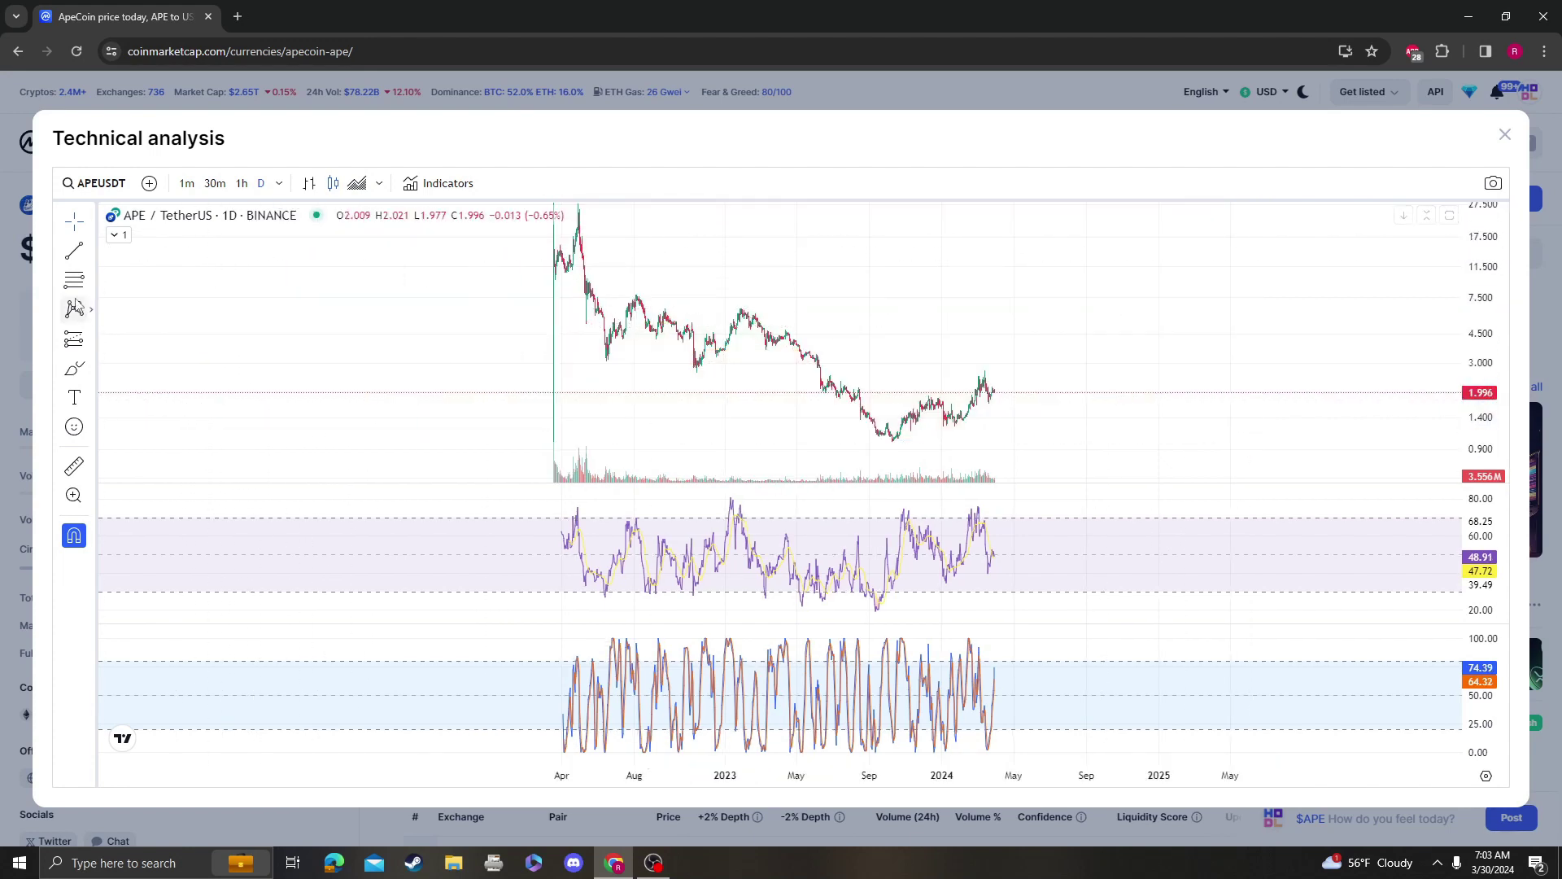
click(73, 280)
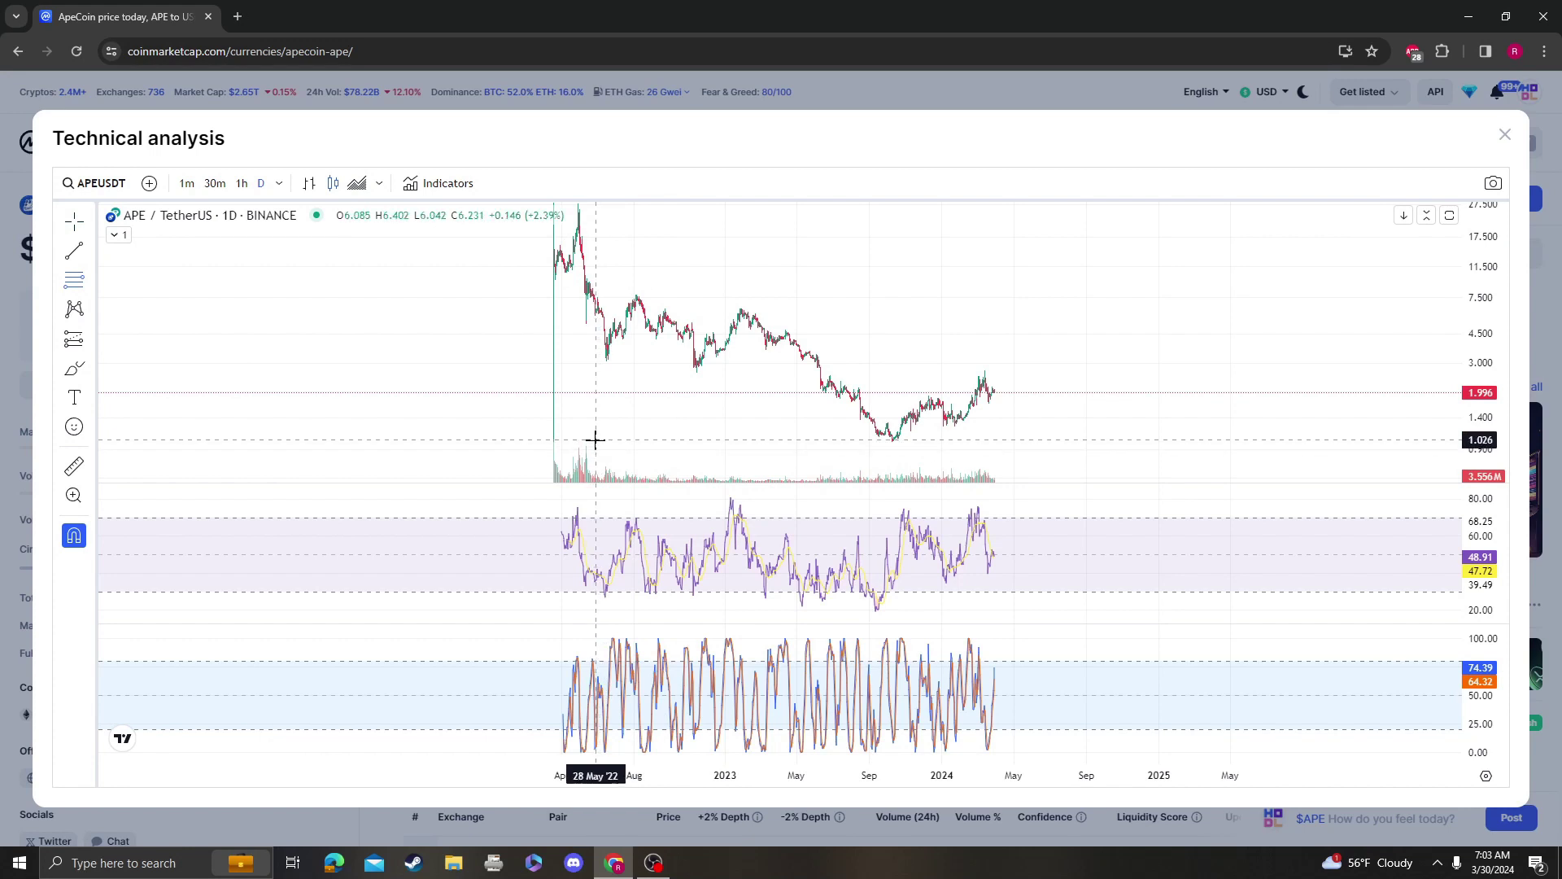
click(594, 441)
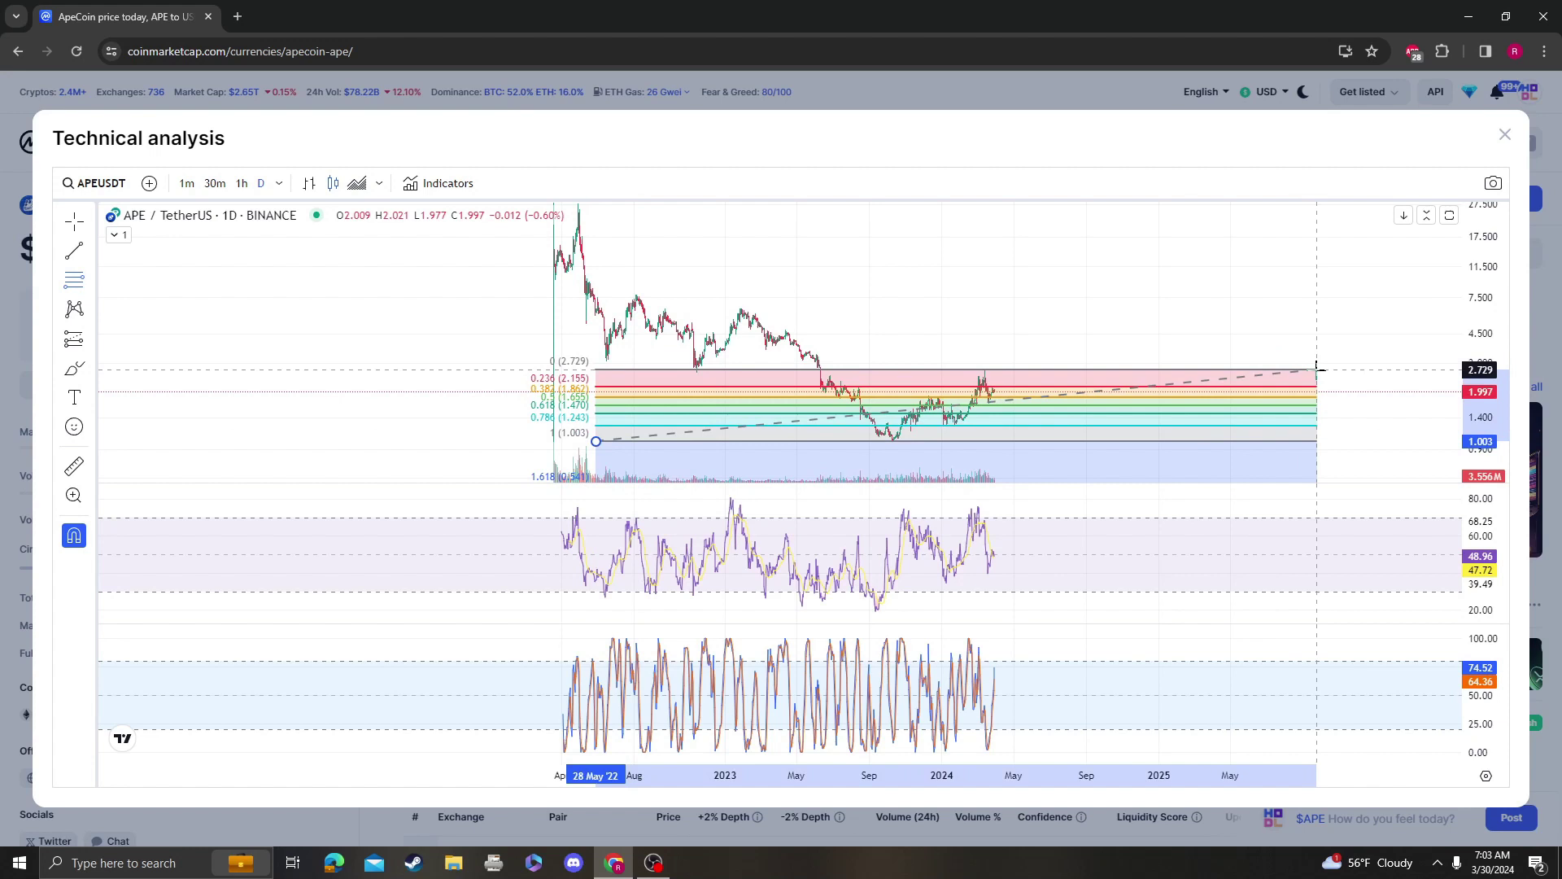
click(1319, 366)
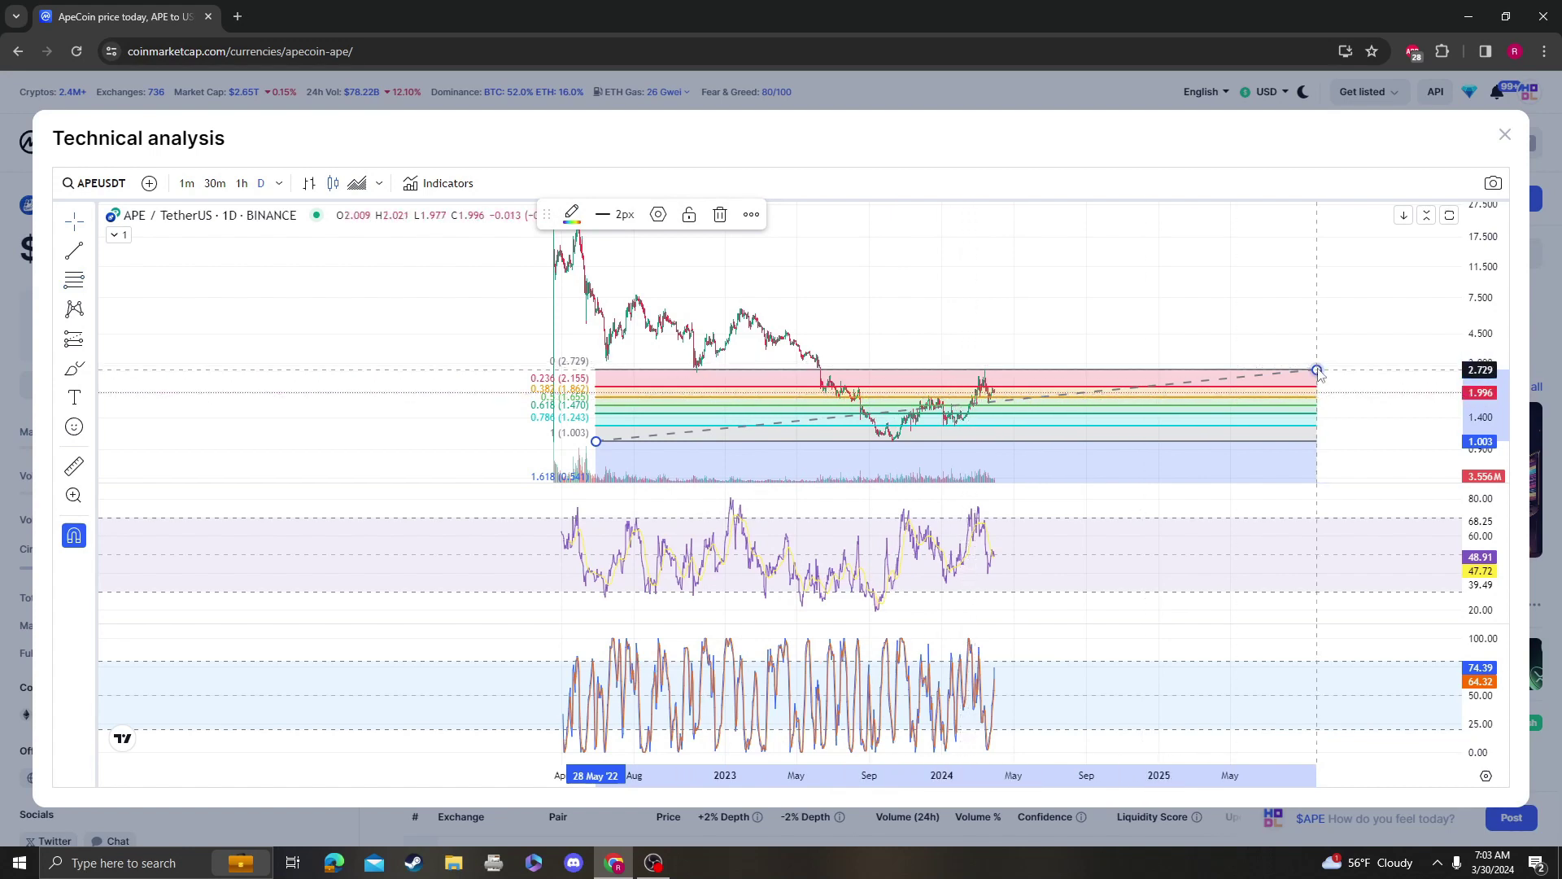
key(Delete)
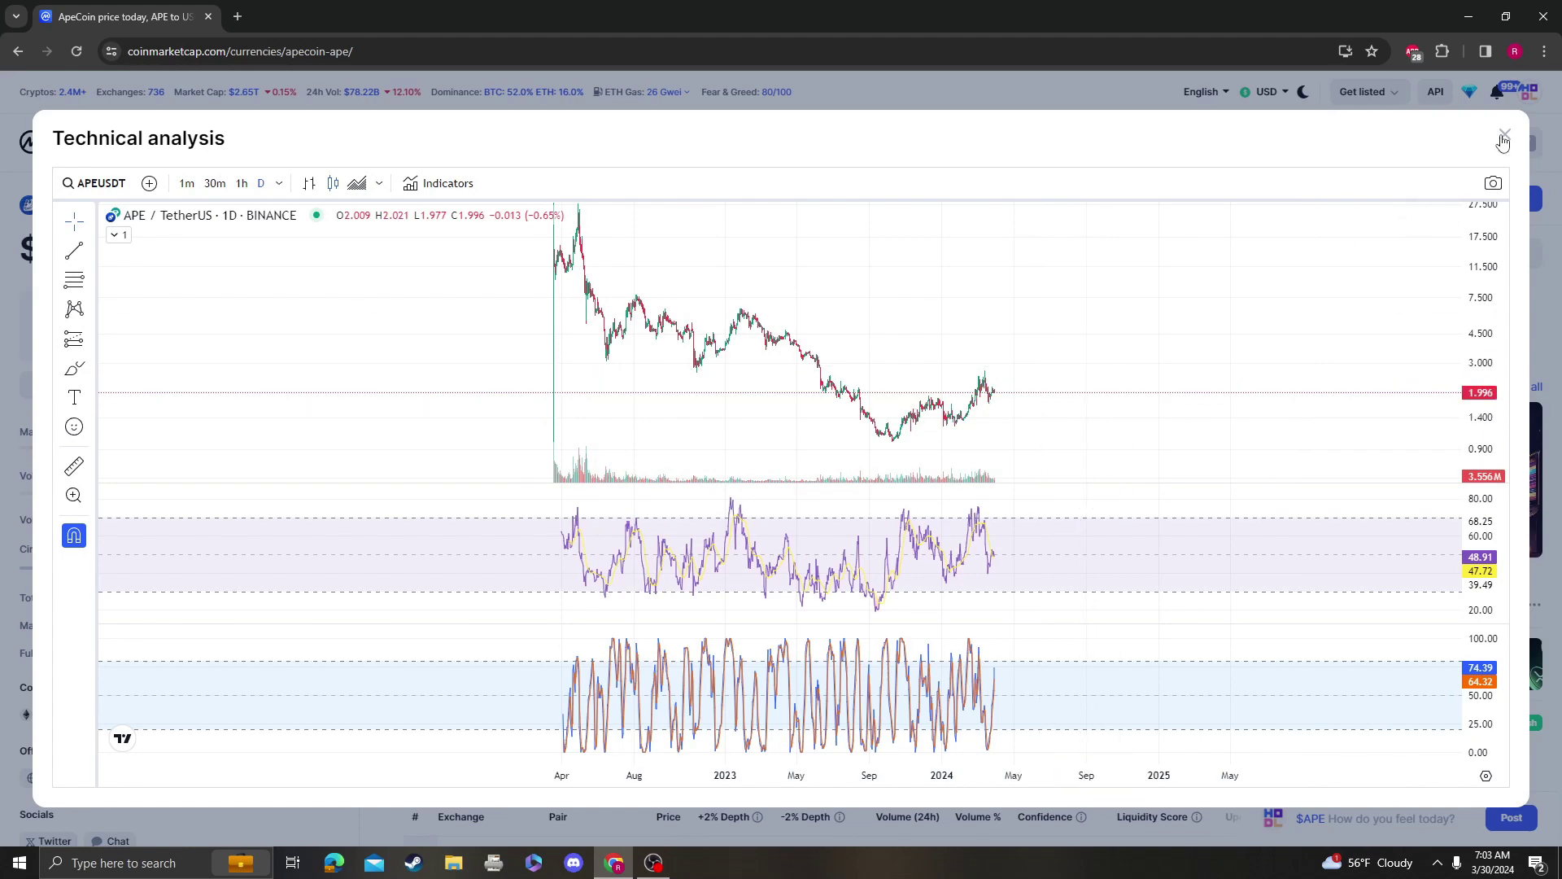
click(1504, 137)
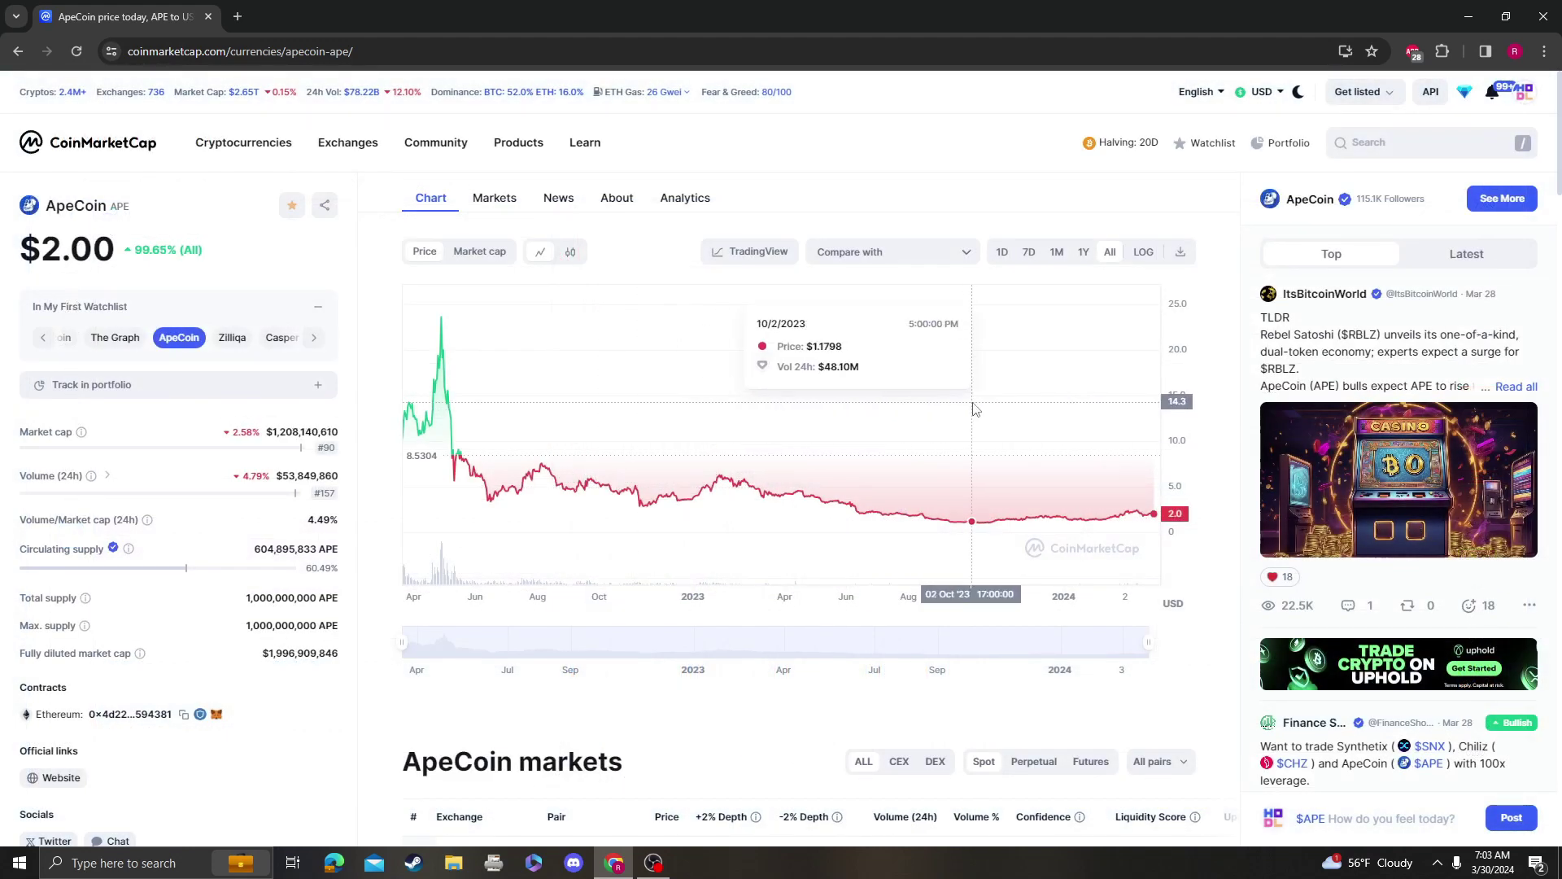